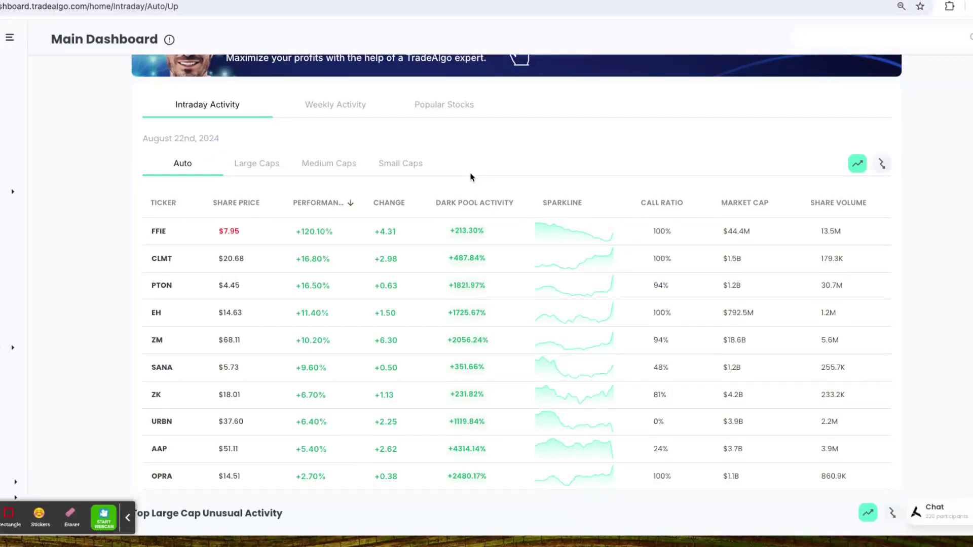
scroll(471, 177, "down", 1)
scroll(471, 177, "down", 1)
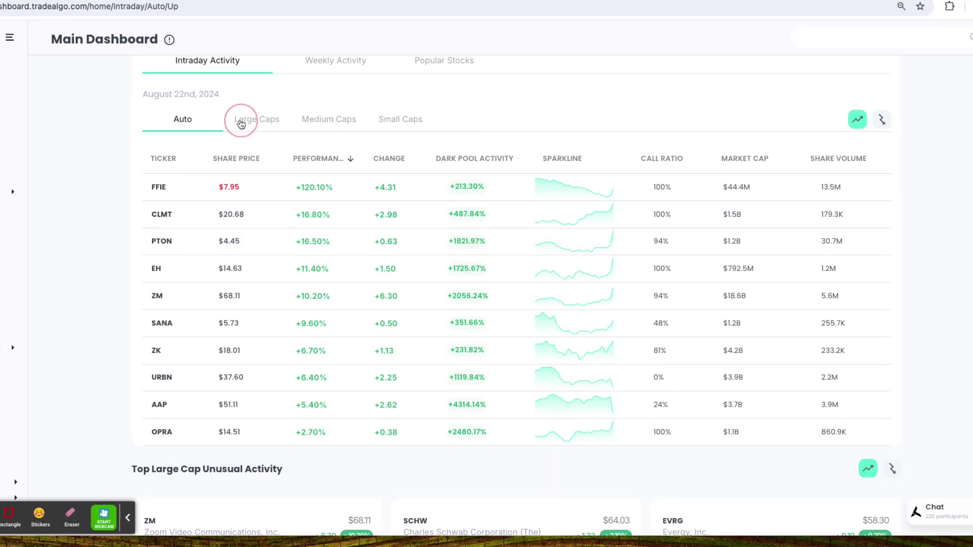
- Browse the intraday table through large, medium and small caps, then the biggest decliners
left_click(241, 123)
left_click(329, 234)
scroll(410, 242, "down", 1)
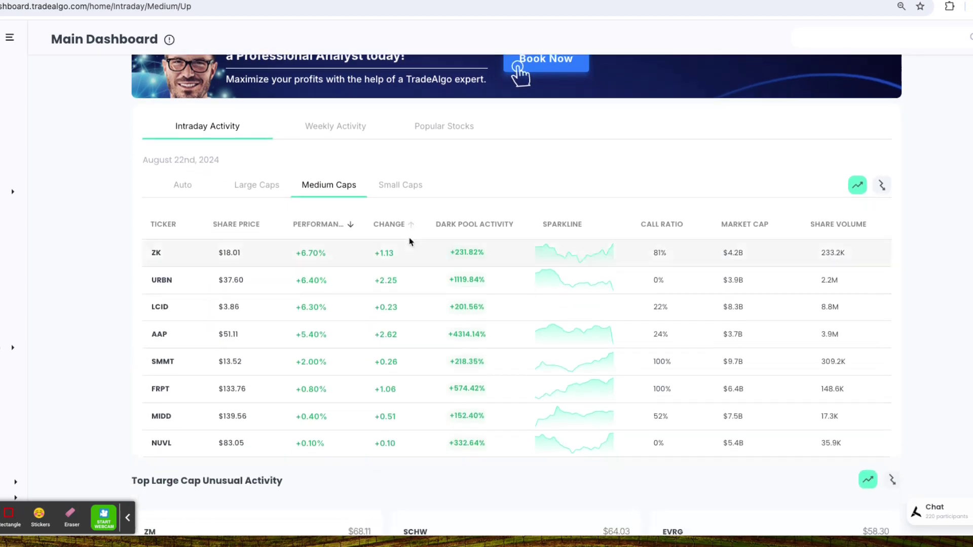
scroll(410, 242, "down", 1)
left_click(401, 152)
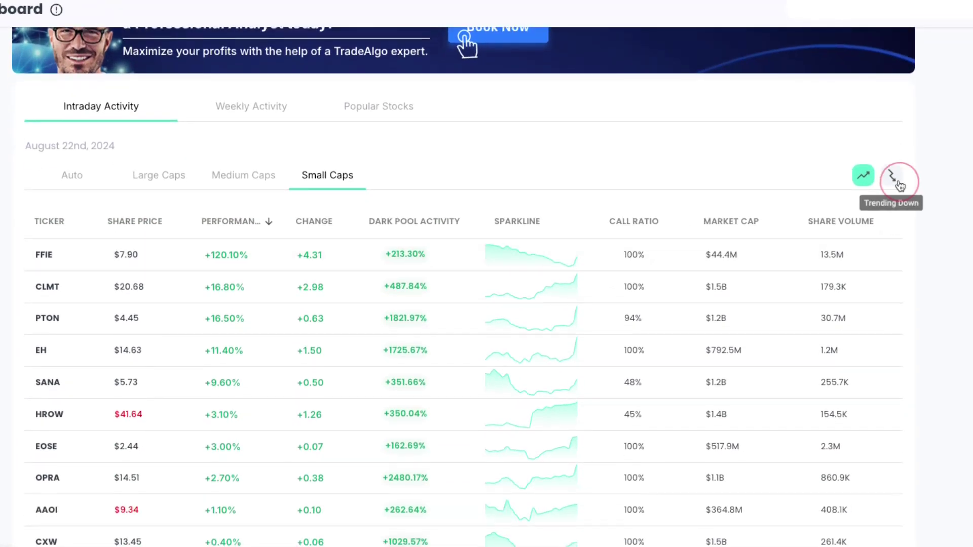
left_click(893, 240)
- Return the table to large-cap top gainers, with ZM leading at +10.20%
left_click(233, 240)
left_click(158, 240)
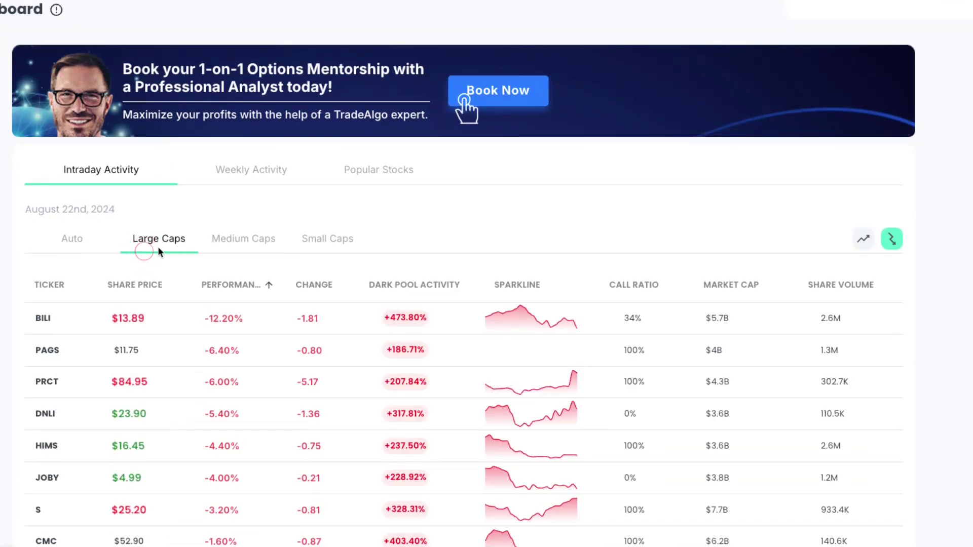
left_click(864, 239)
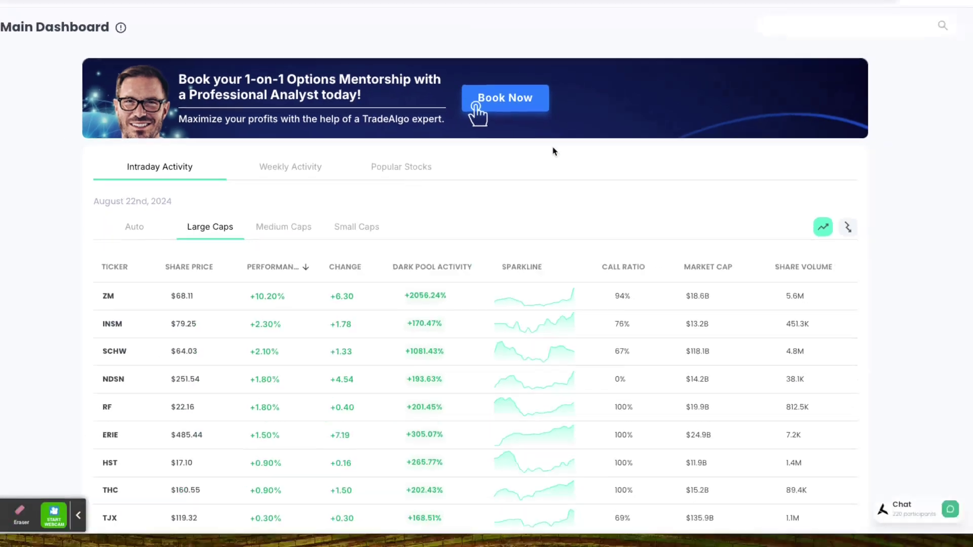
left_click(97, 490)
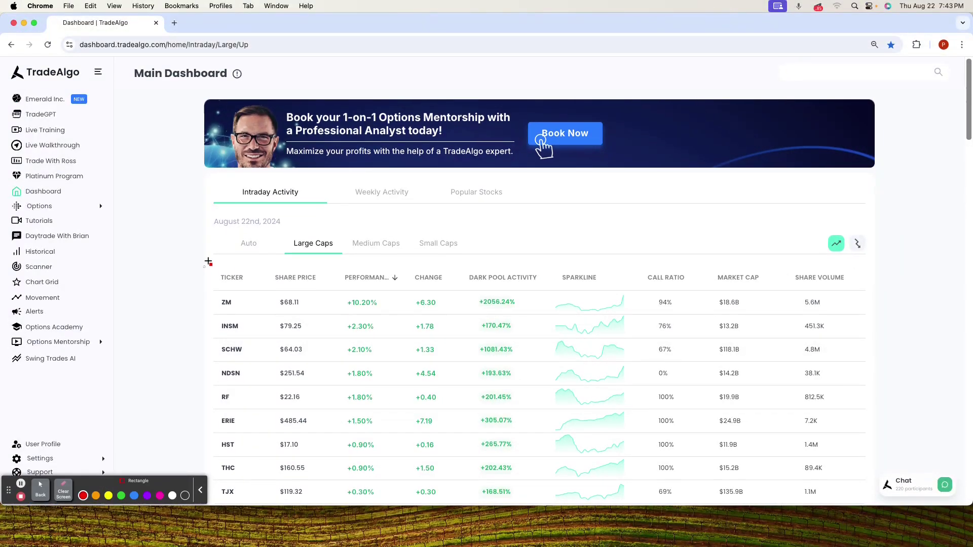
scroll(342, 343, "down", 2)
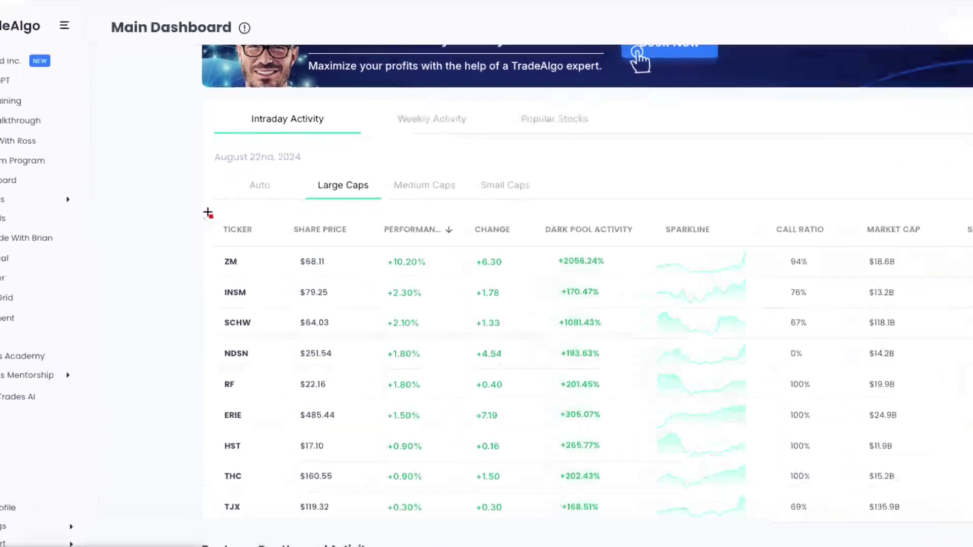
left_click_drag(216, 224, 970, 283)
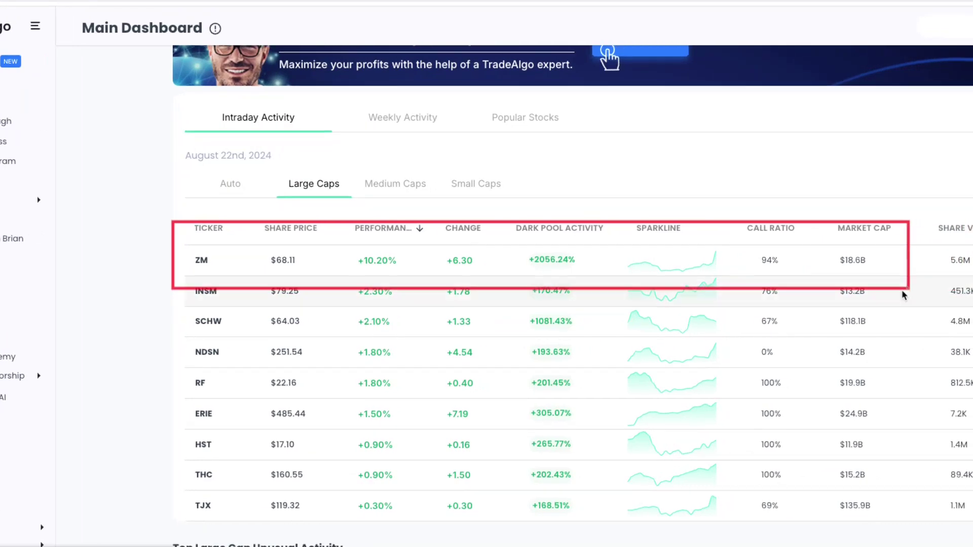
left_click_drag(529, 237, 608, 272)
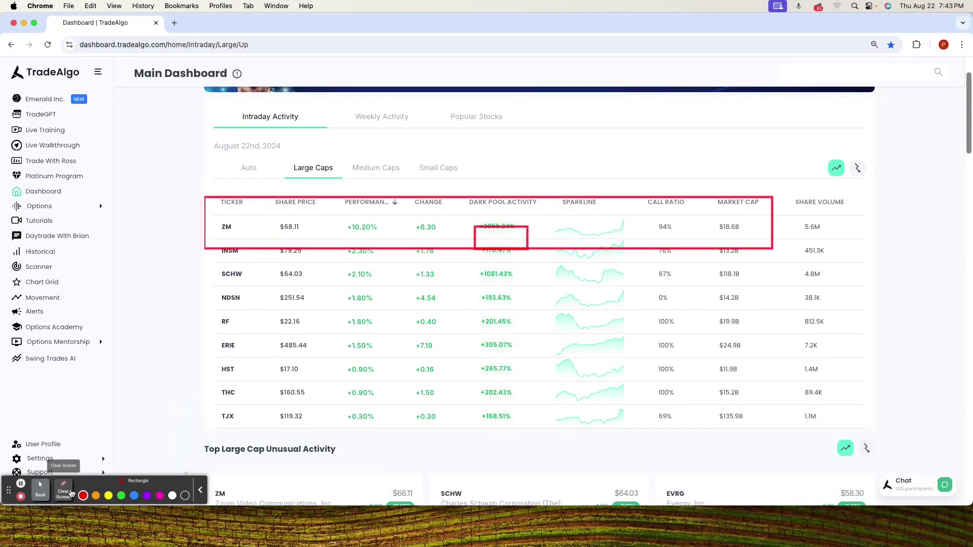
left_click(67, 493)
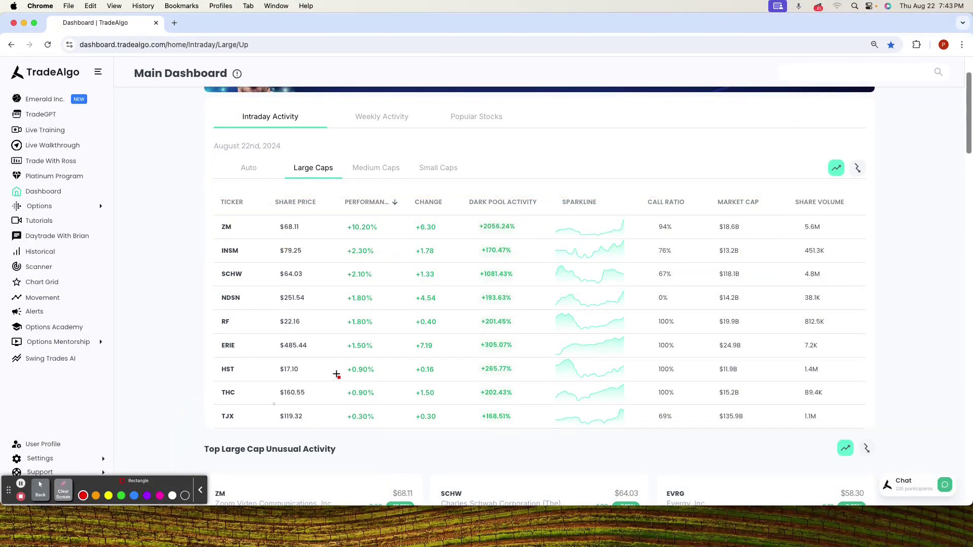
left_click_drag(217, 214, 743, 235)
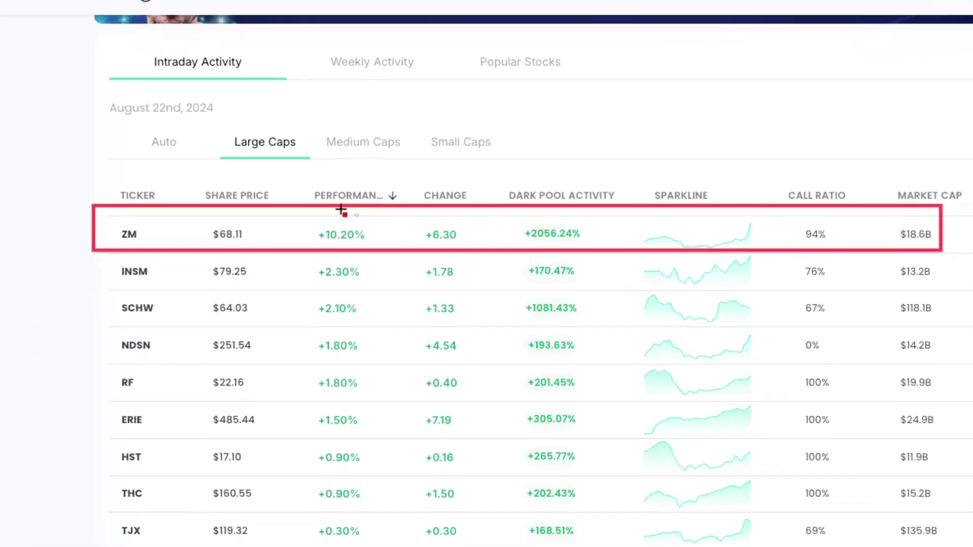
left_click_drag(306, 216, 388, 243)
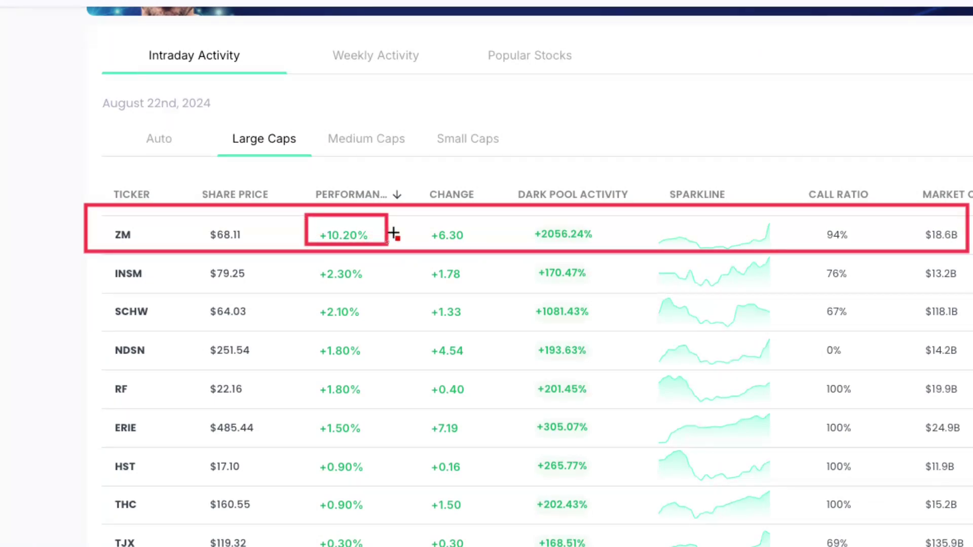
left_click_drag(510, 216, 616, 248)
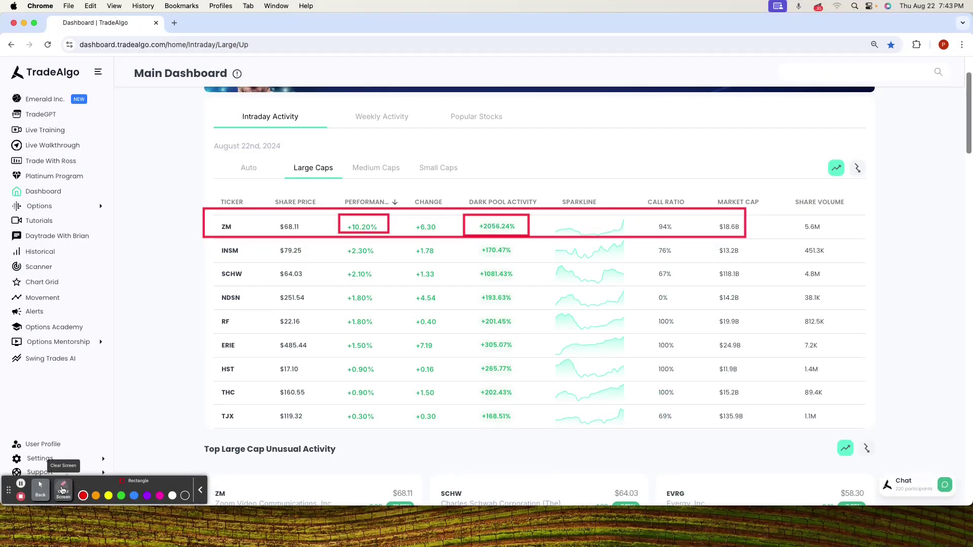
left_click(63, 491)
left_click(40, 487)
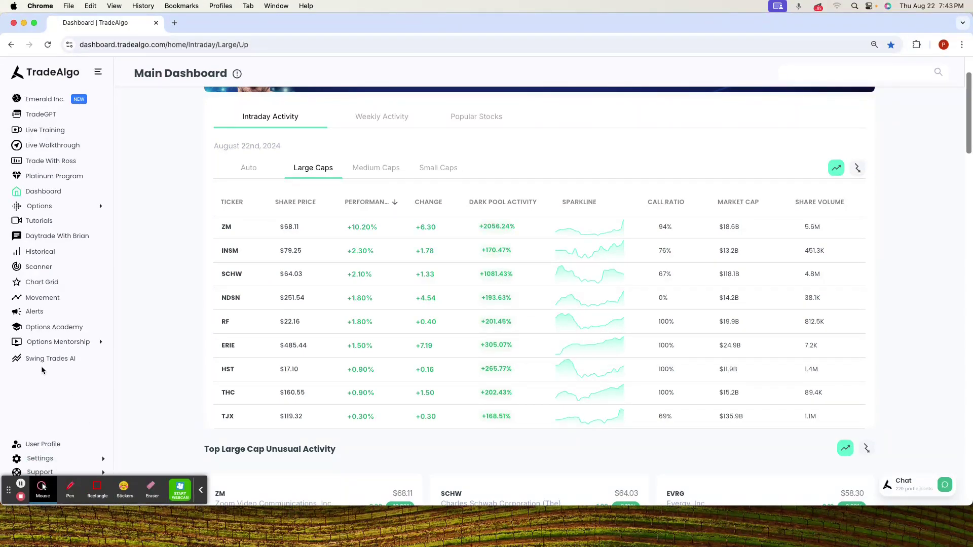
- Find ZM on the Alerts page and open Zoom's company page
left_click(35, 311)
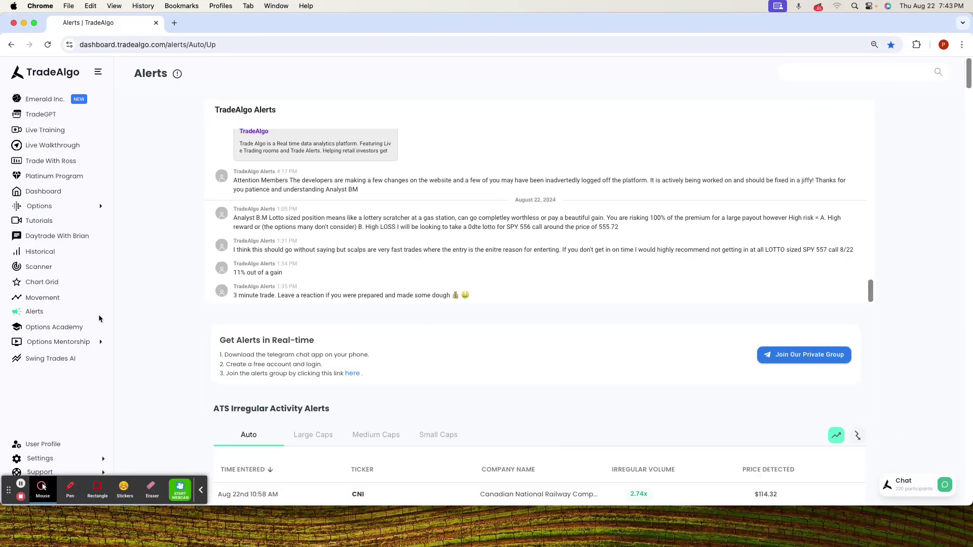
key("super+f")
type("z")
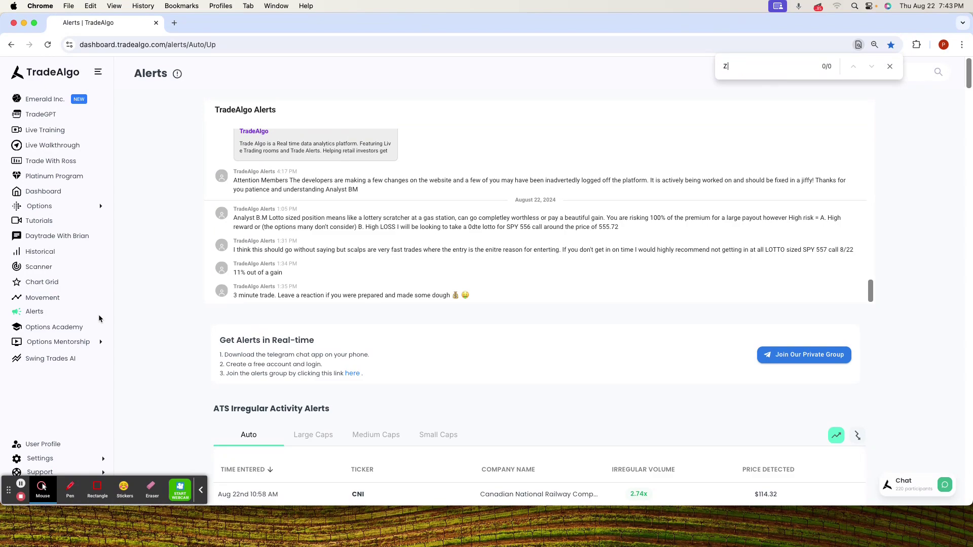
type("M")
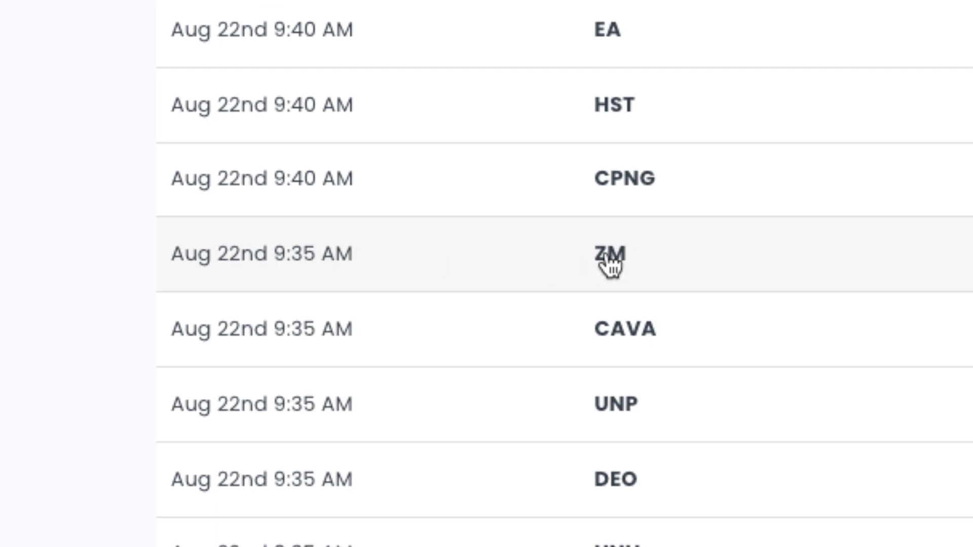
left_click(610, 259)
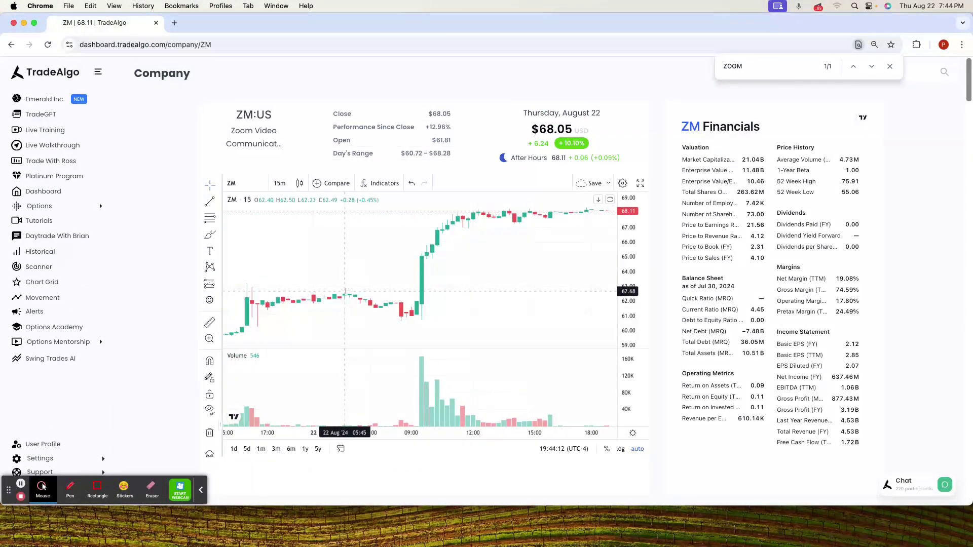
scroll(184, 313, "down", 15)
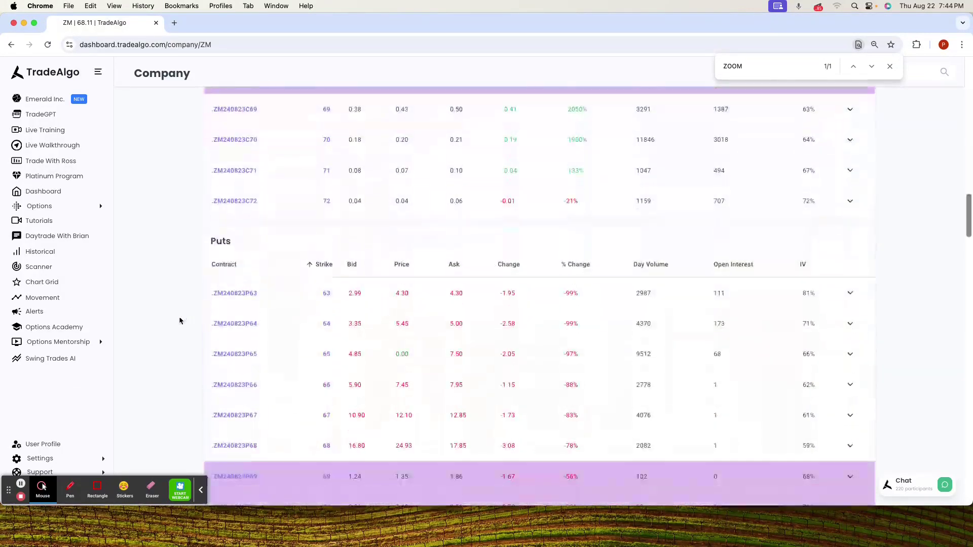
scroll(178, 320, "down", 10)
scroll(568, 320, "down", 5)
scroll(568, 320, "up", 12)
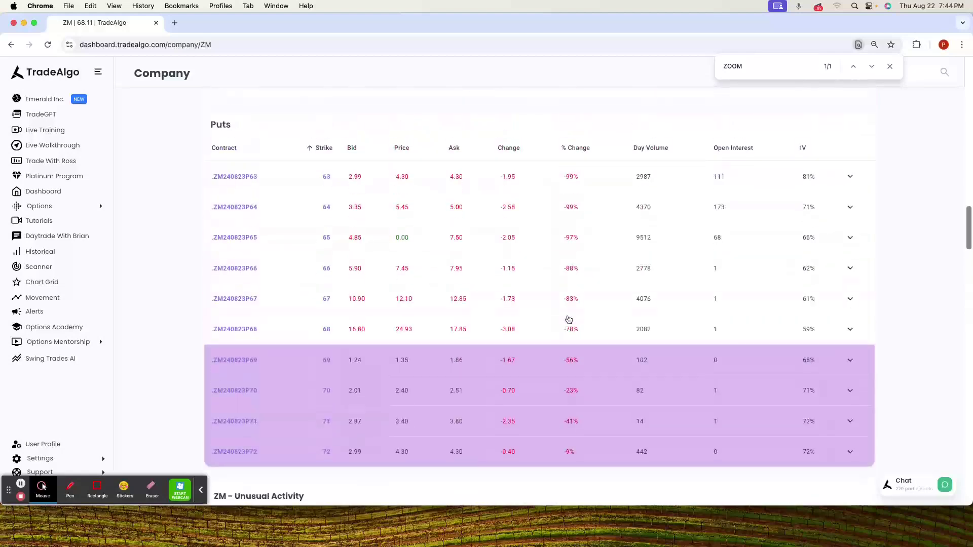
scroll(569, 319, "down", 5)
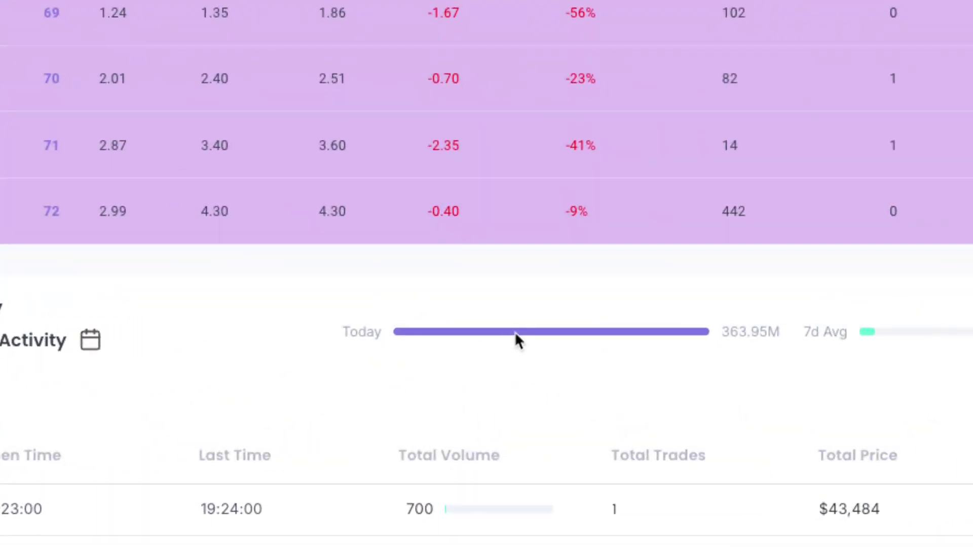
scroll(495, 314, "down", 1)
scroll(370, 218, "down", 1)
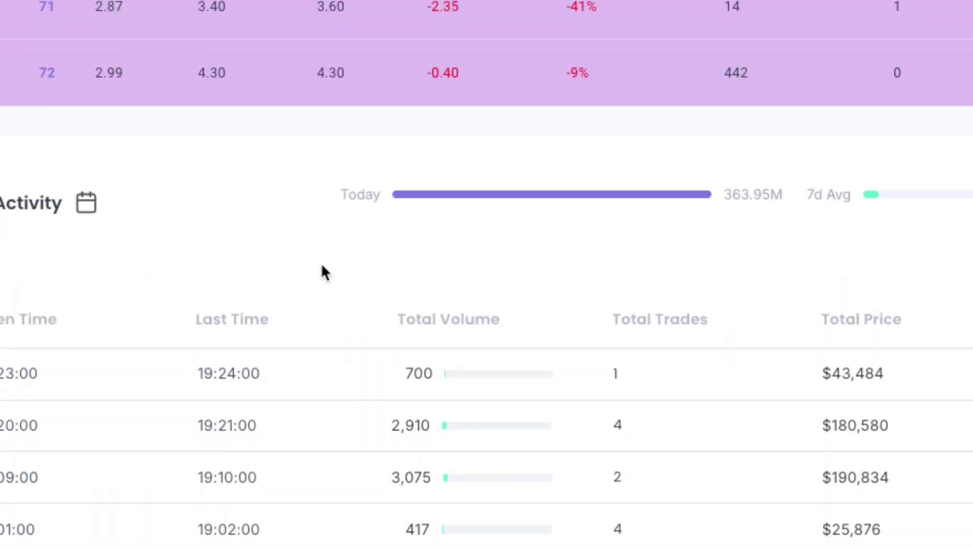
scroll(340, 246, "up", 1)
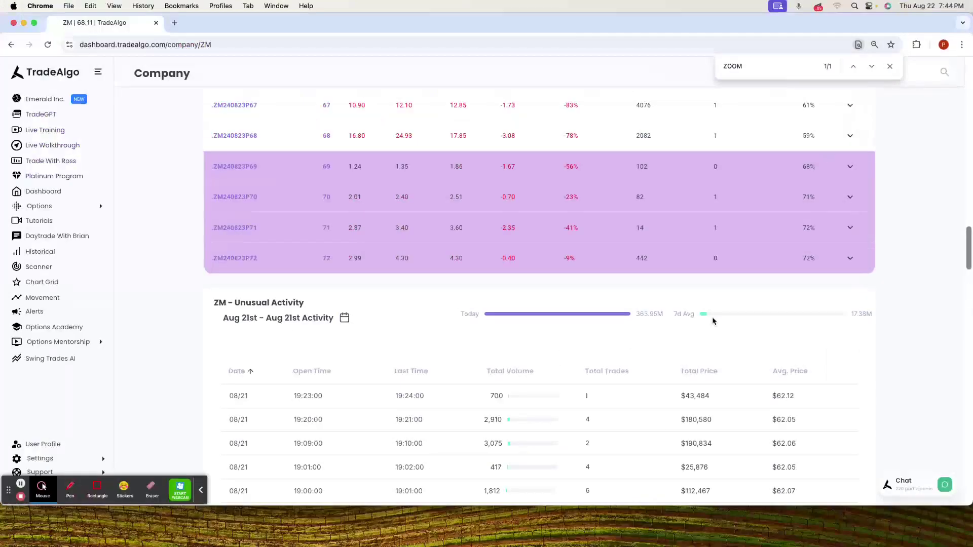
scroll(526, 253, "up", 5)
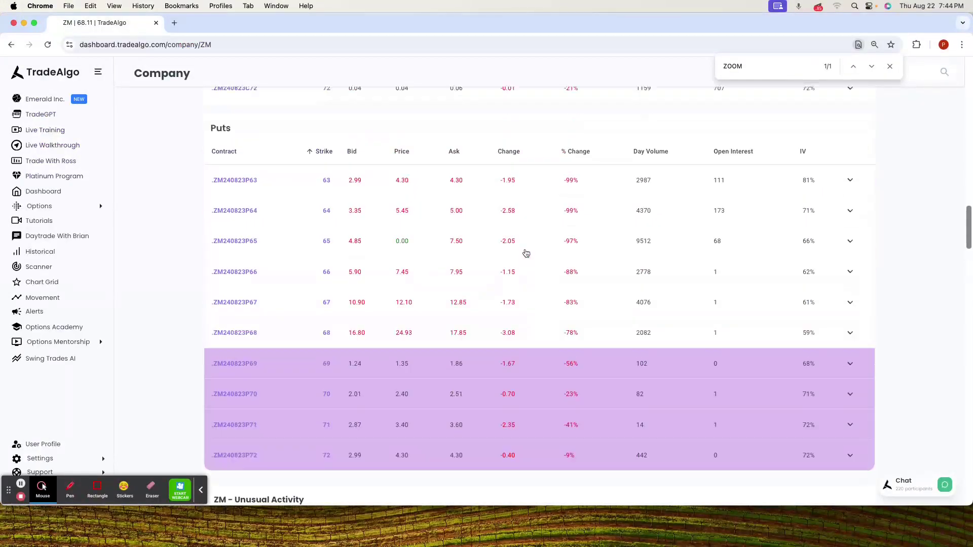
scroll(526, 252, "up", 5)
- Show the .ZM240823C68 call's price chart around Aug 22 with candle snapping on
left_click(891, 70)
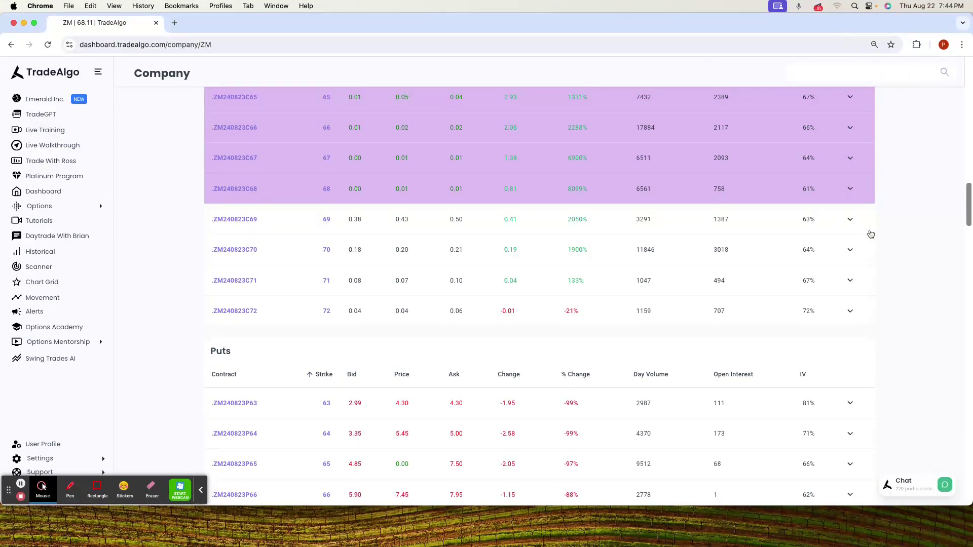
scroll(547, 235, "up", 5)
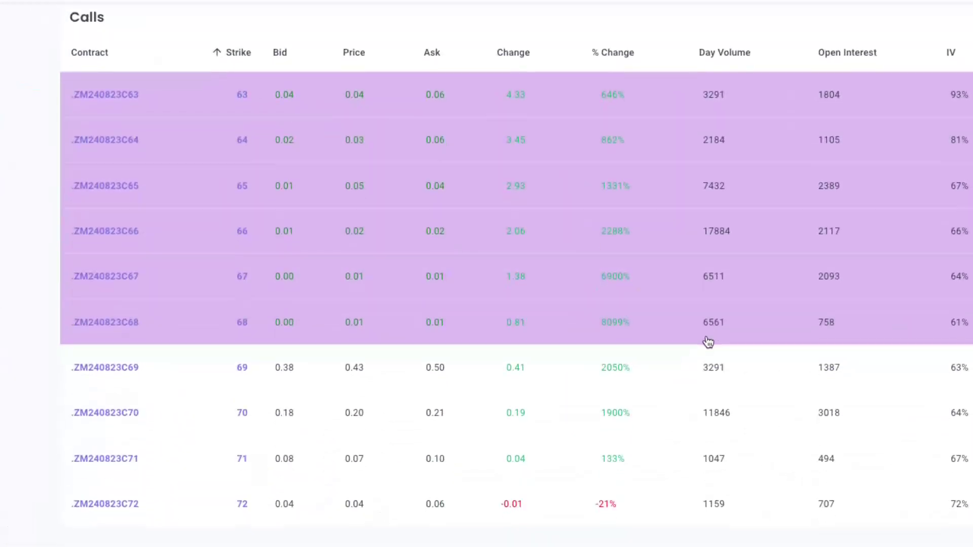
left_click(552, 328)
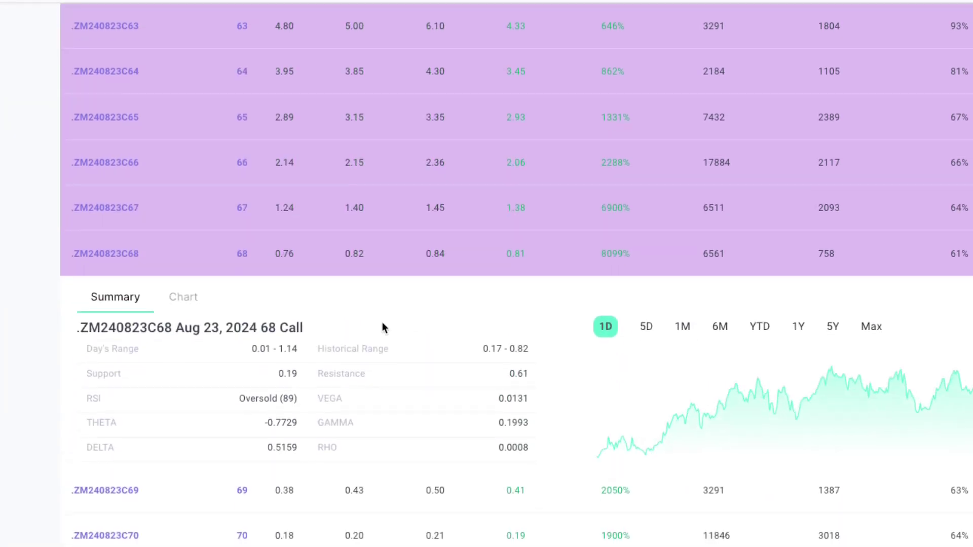
left_click(192, 296)
scroll(564, 319, "down", 3)
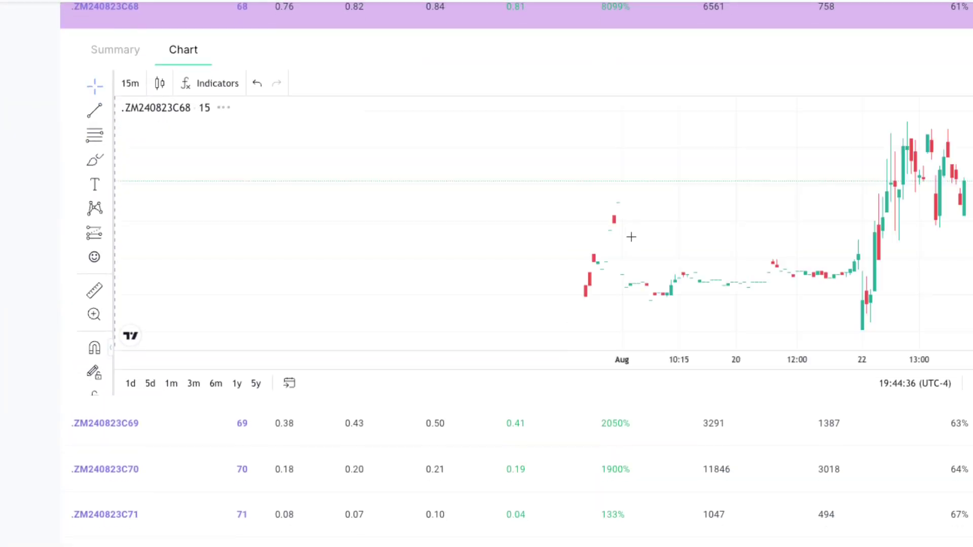
scroll(675, 244, "up", 3)
scroll(675, 244, "up", 3)
scroll(608, 259, "up", 3)
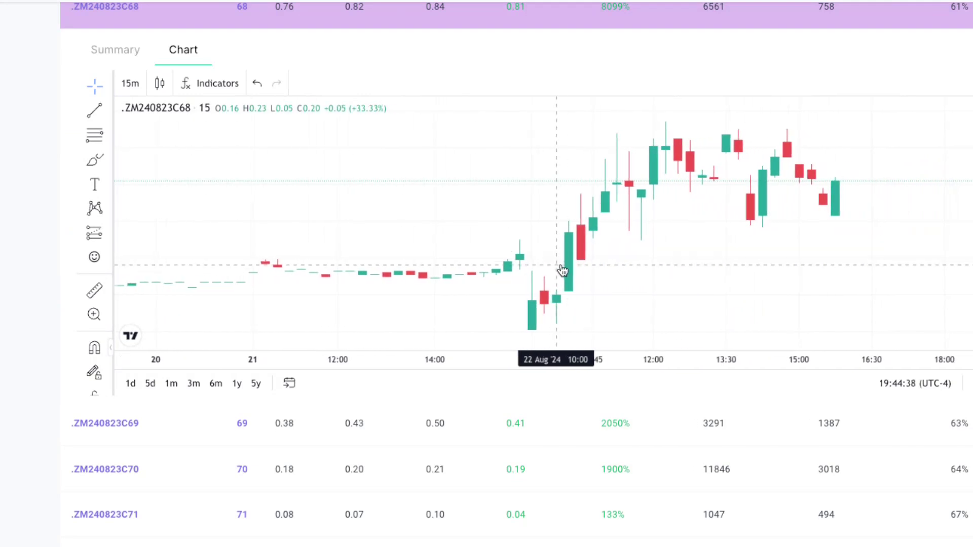
left_click(94, 350)
scroll(517, 301, "up", 2)
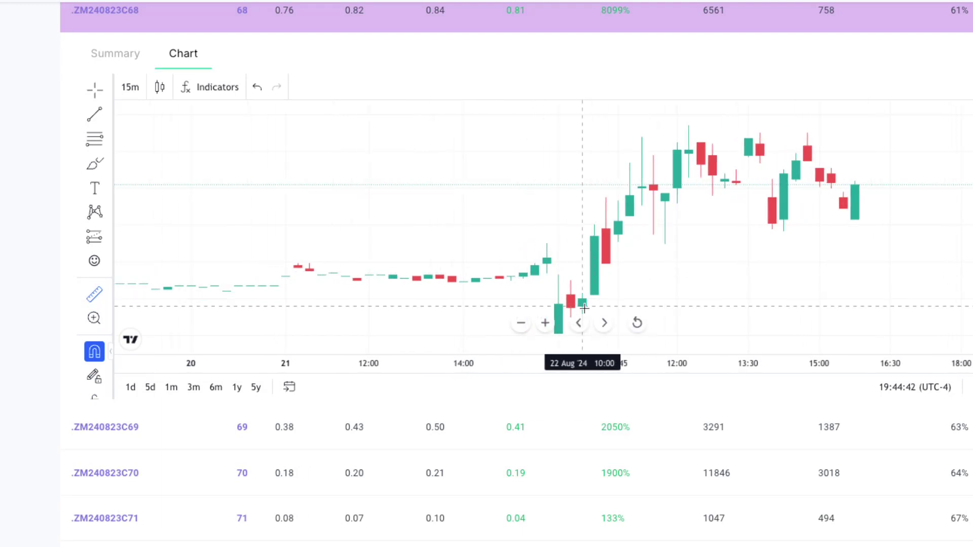
- Measure the Aug 22 rally on the call chart (7 bars, +94.03%), then open the Main Dashboard
left_click_drag(584, 305, 782, 134)
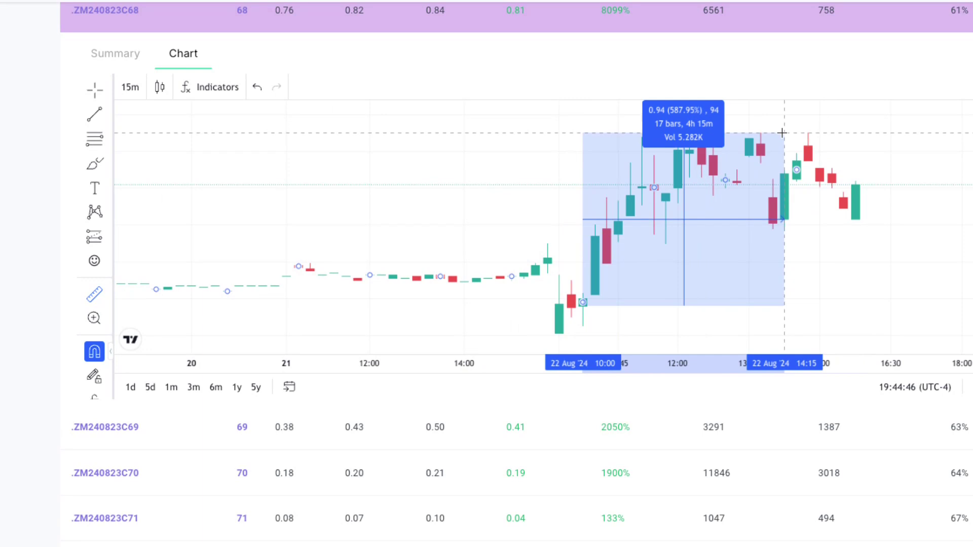
scroll(781, 134, "down", 4)
scroll(806, 131, "up", 2)
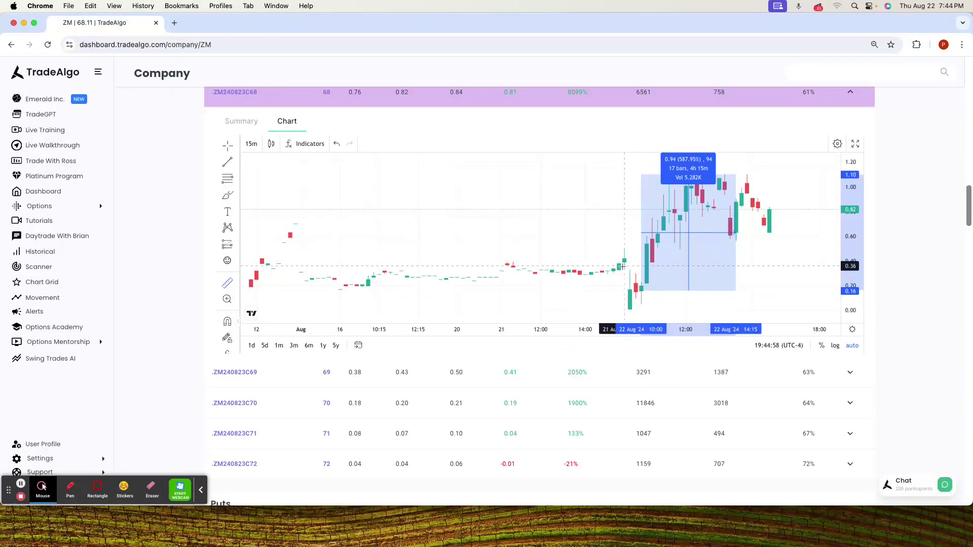
left_click(656, 249)
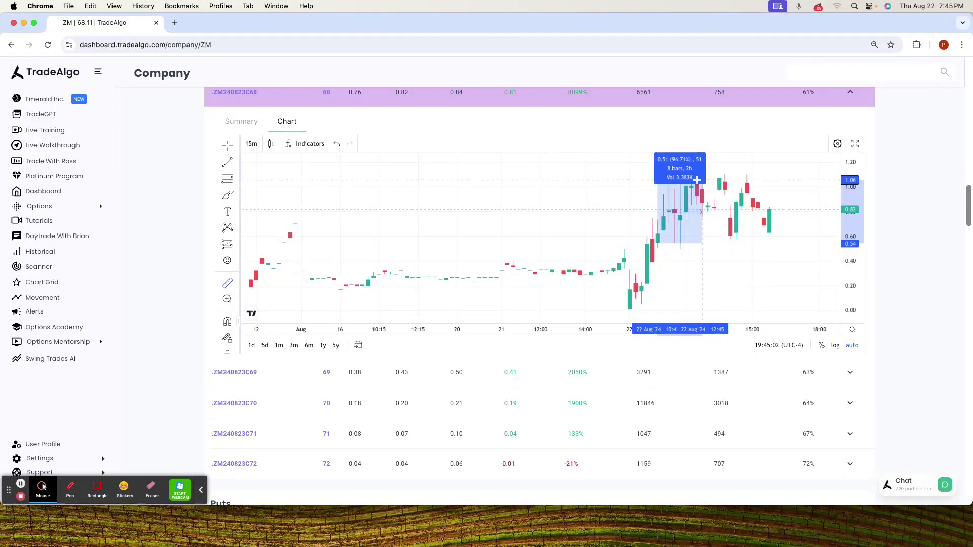
left_click(691, 161)
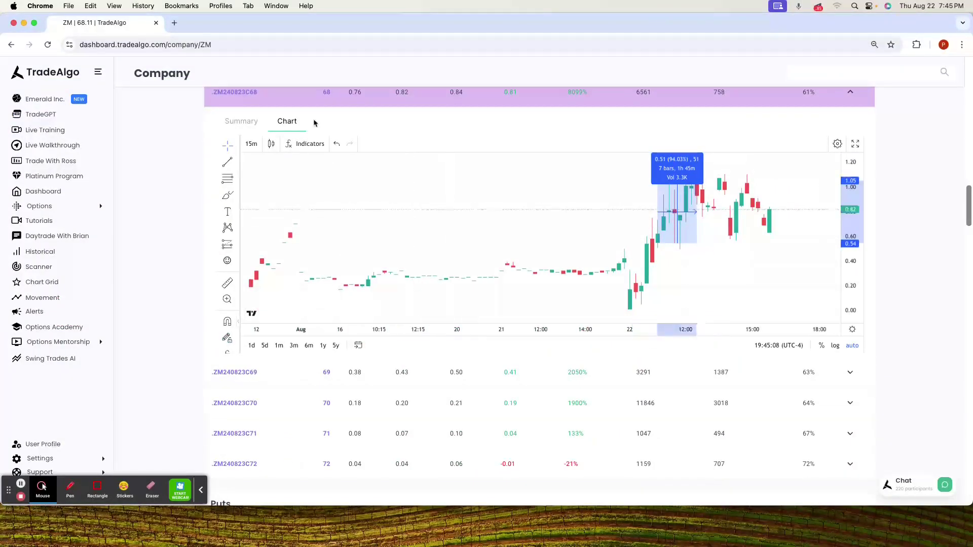
left_click(43, 191)
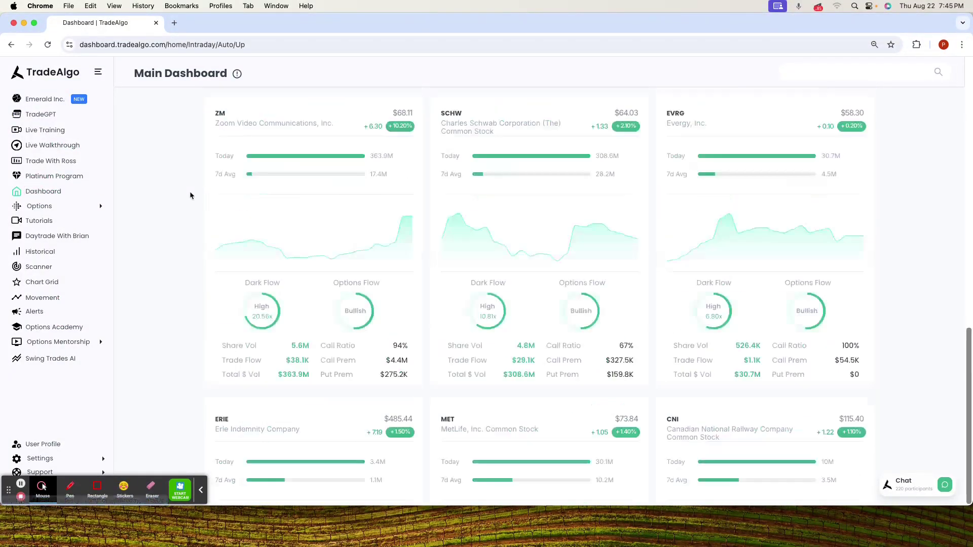